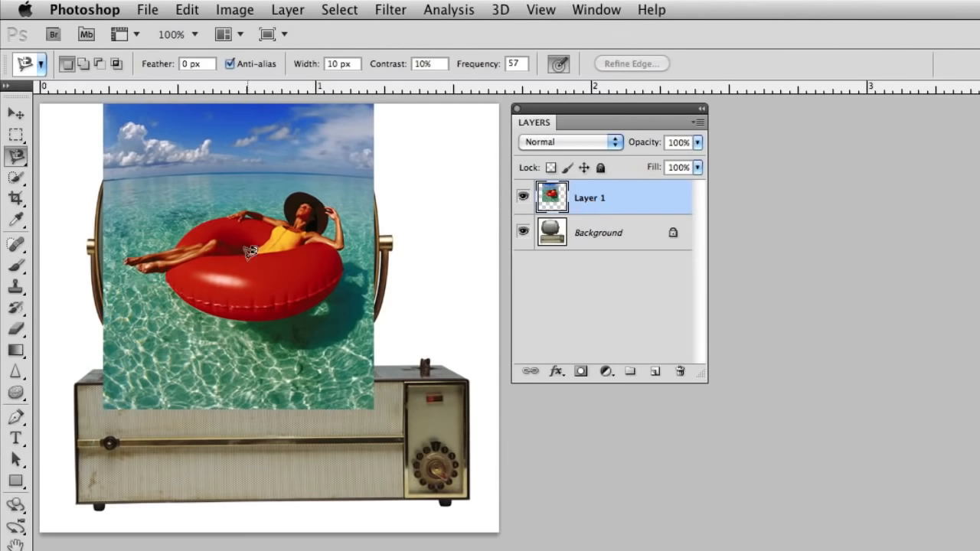
- Try erasing the beach photo around the TV screen with a 70 px Eraser brush, and undo it
{"action": "key", "text": "e"}
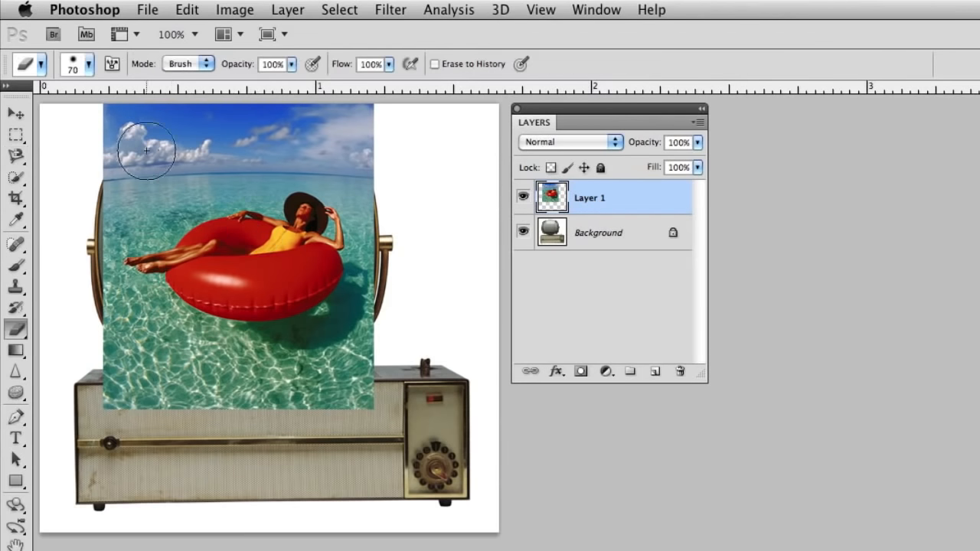
{"action": "mouse_move", "coordinate": [87, 148]}
{"action": "left_mouse_down"}
{"action": "mouse_move", "coordinate": [211, 132]}
{"action": "mouse_move", "coordinate": [319, 140]}
{"action": "mouse_move", "coordinate": [379, 180]}
{"action": "mouse_move", "coordinate": [393, 278]}
{"action": "mouse_move", "coordinate": [378, 315]}
{"action": "mouse_move", "coordinate": [225, 357]}
{"action": "mouse_move", "coordinate": [98, 349]}
{"action": "mouse_move", "coordinate": [77, 320]}
{"action": "mouse_move", "coordinate": [154, 372]}
{"action": "mouse_move", "coordinate": [301, 388]}
{"action": "mouse_move", "coordinate": [348, 381]}
{"action": "left_mouse_up"}
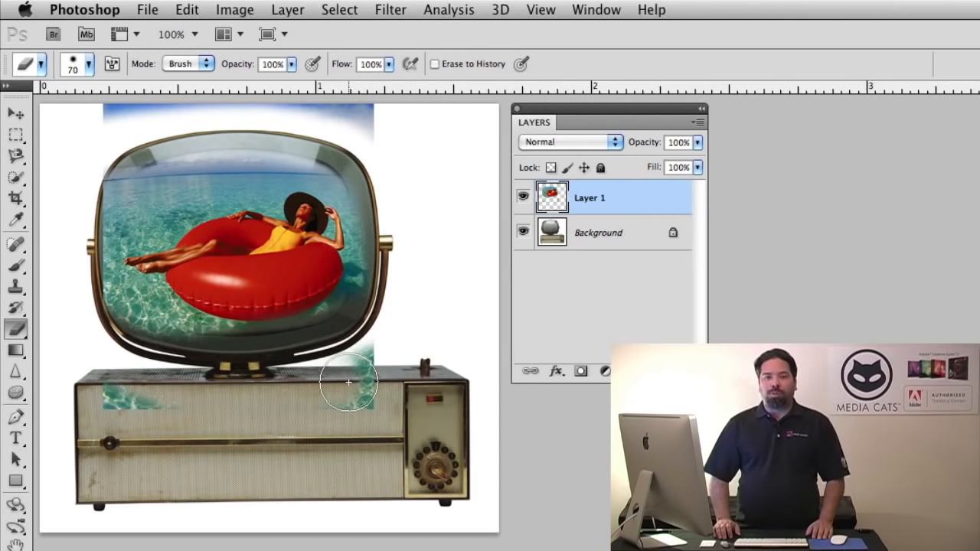
{"action": "key", "text": "super+z"}
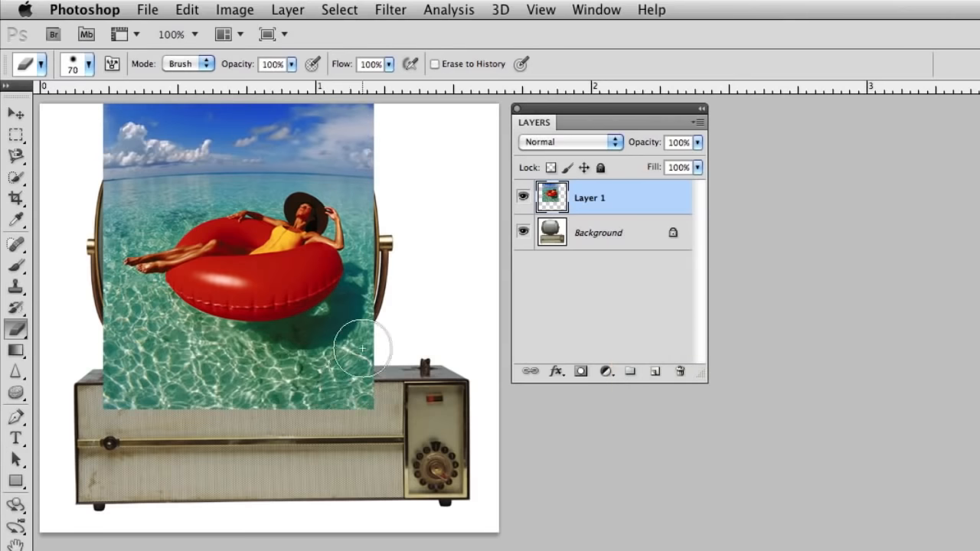
- Try masking the beach photo with a layer mask made from a rectangular selection around the float, and drop the selection
{"action": "left_click", "coordinate": [15, 134]}
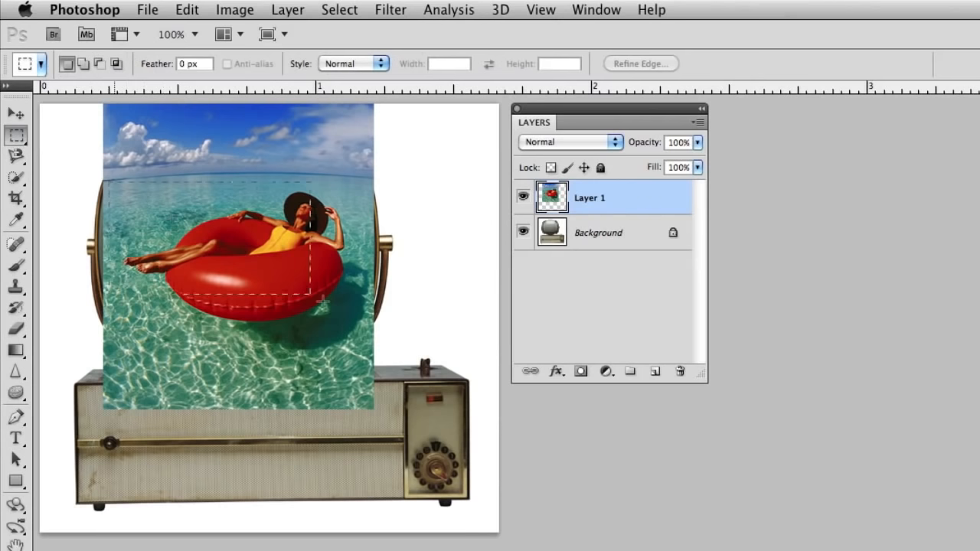
{"action": "left_click_drag", "start_coordinate": [321, 300], "coordinate": [378, 330]}
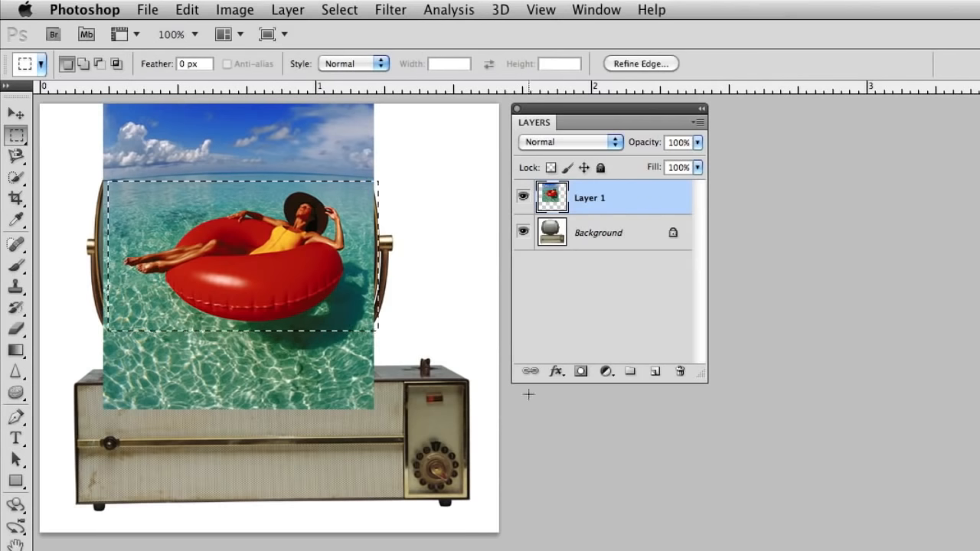
{"action": "left_click", "coordinate": [581, 372]}
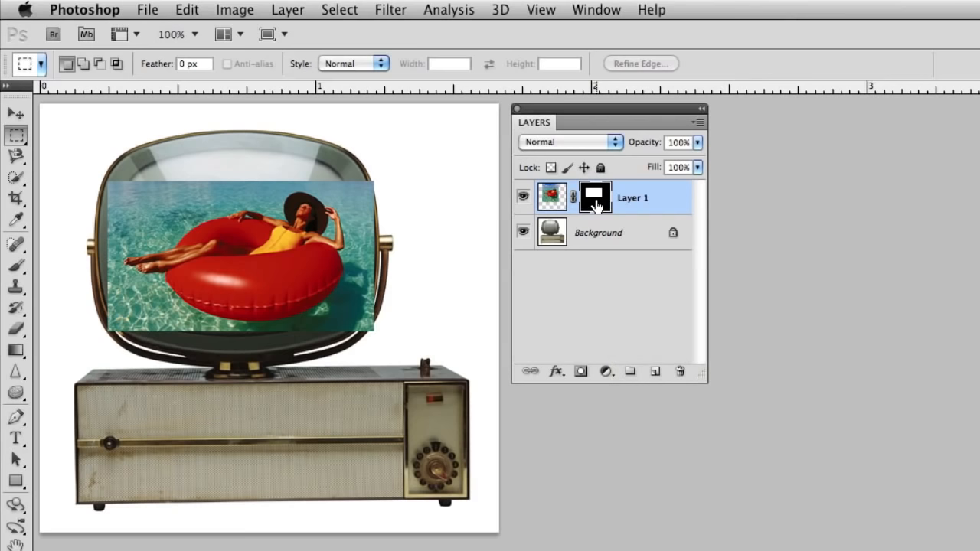
{"action": "key", "text": "super+z"}
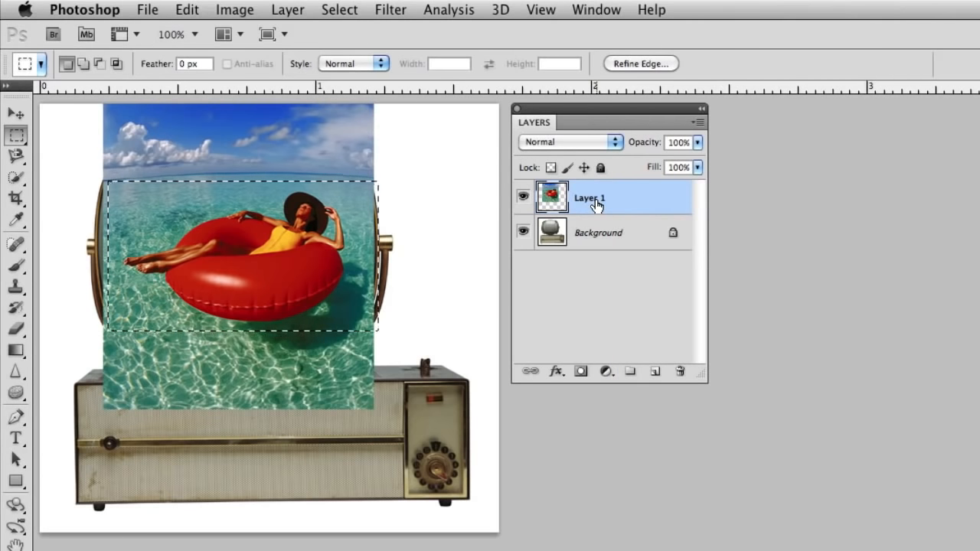
{"action": "key", "text": "super+d"}
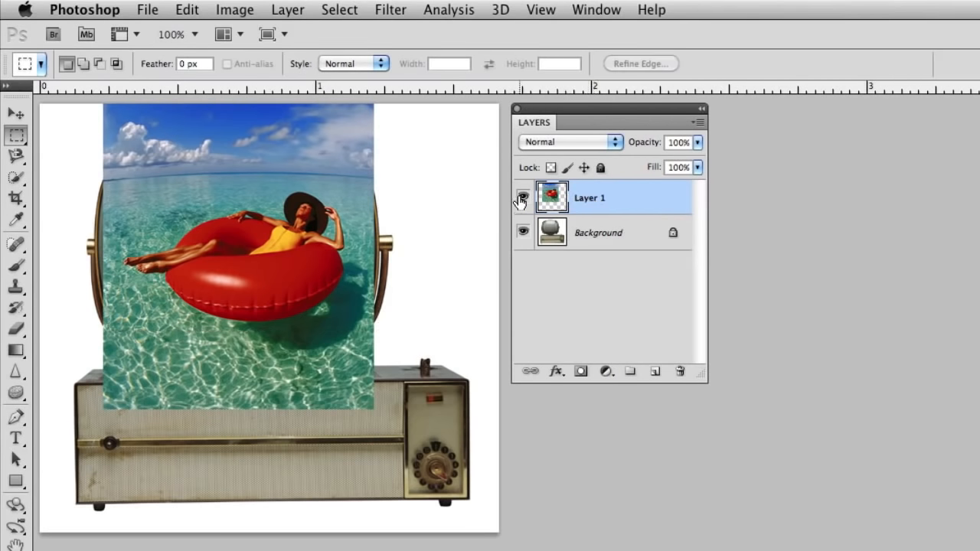
- Hide Layer 1 and copy the TV's glass screen from the Background onto its own layer using a Magnetic Lasso selection
{"action": "left_click", "coordinate": [522, 198]}
{"action": "left_click", "coordinate": [597, 234]}
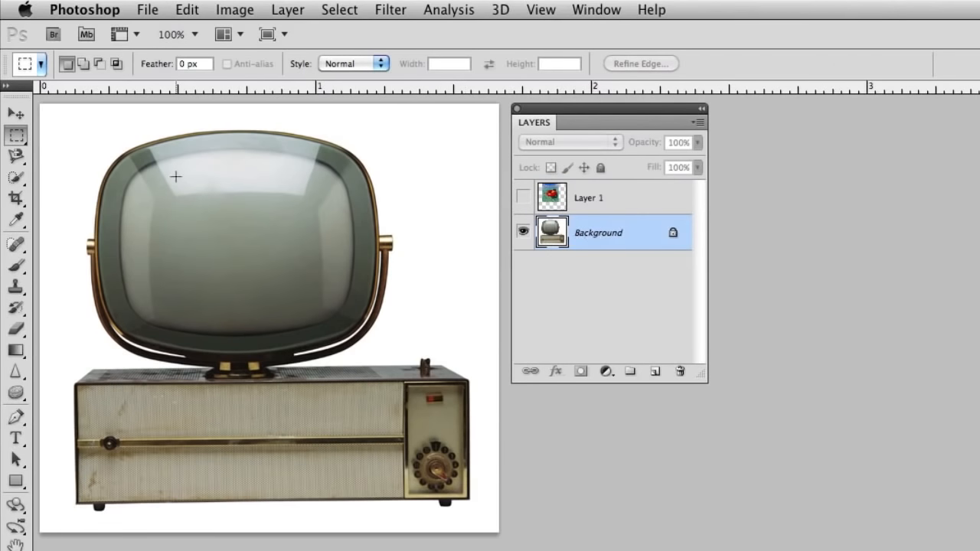
{"action": "key", "text": "l"}
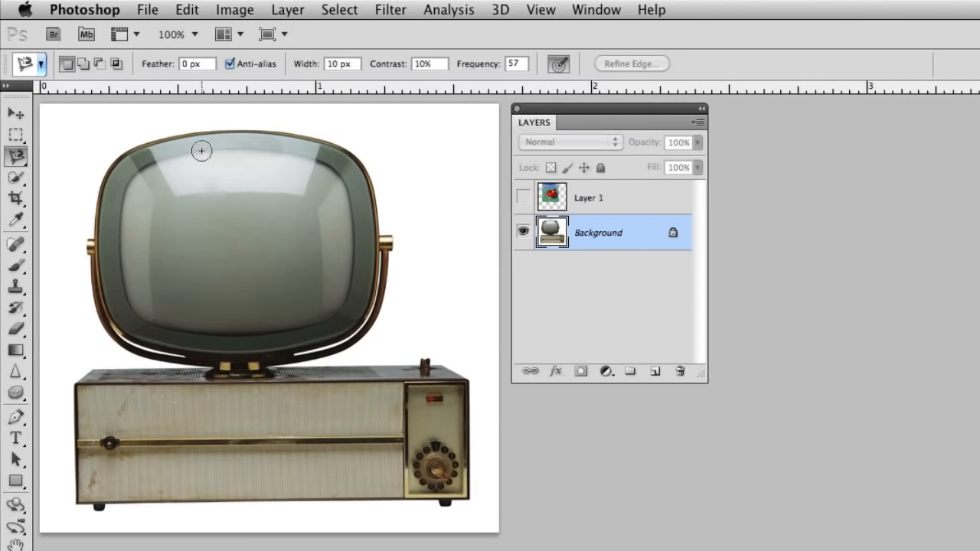
{"action": "left_click", "coordinate": [202, 151]}
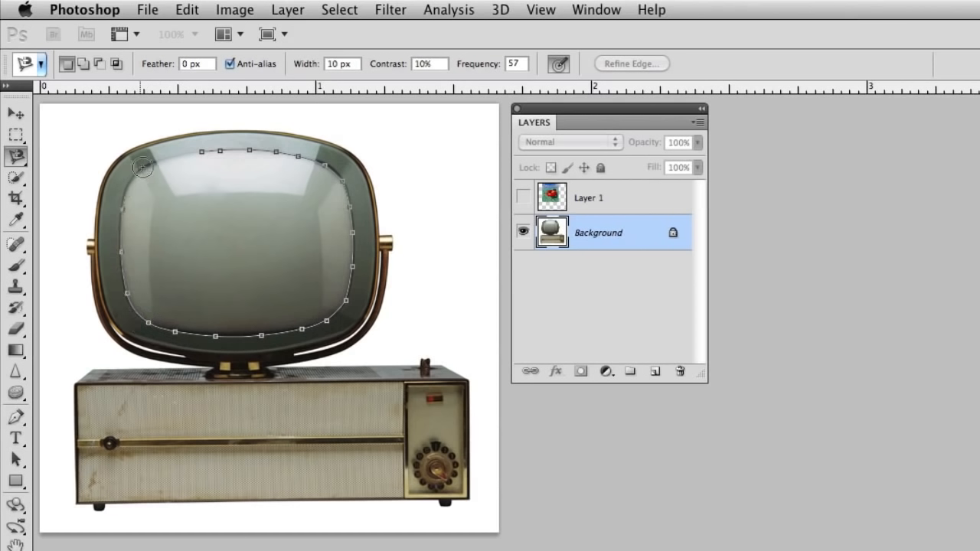
{"action": "left_click", "coordinate": [202, 145]}
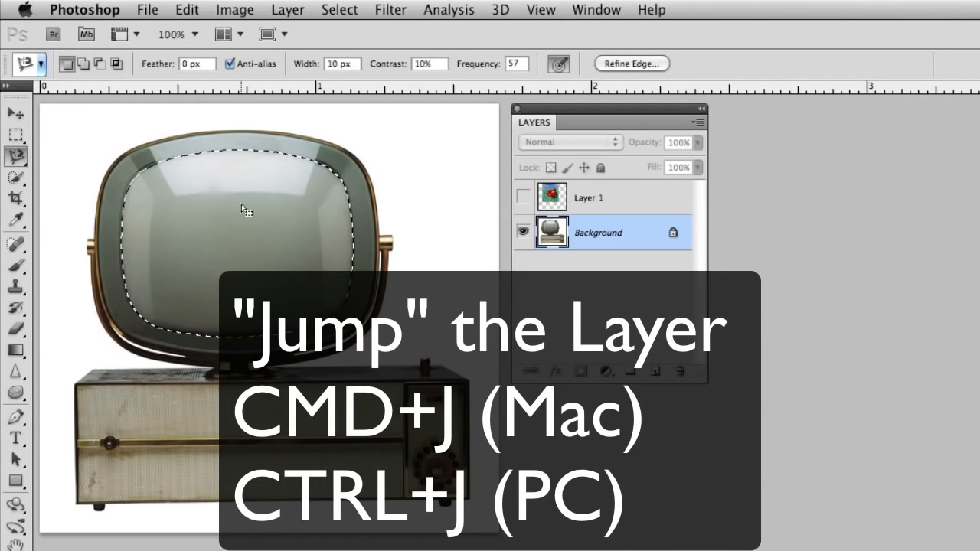
{"action": "key", "text": "super+j"}
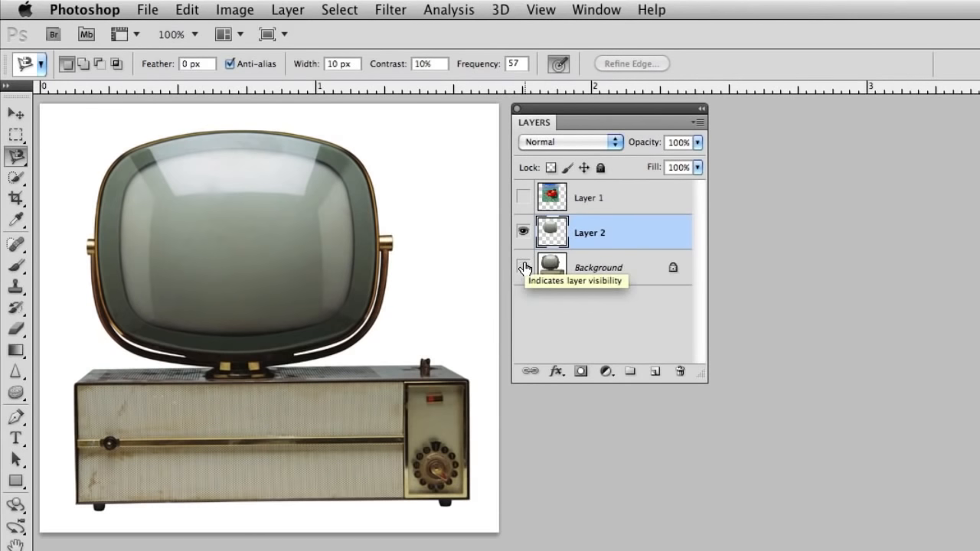
{"action": "left_click", "coordinate": [524, 267]}
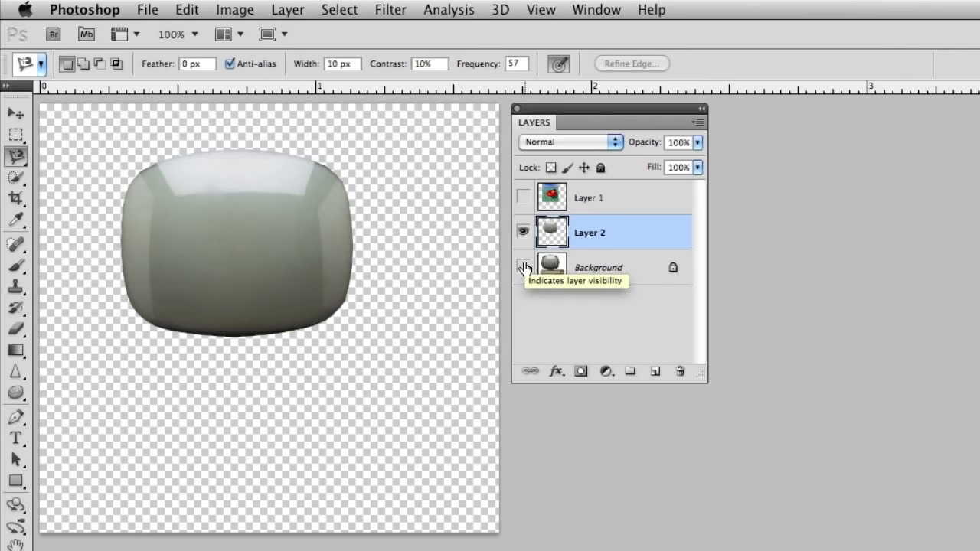
{"action": "left_click", "coordinate": [523, 267]}
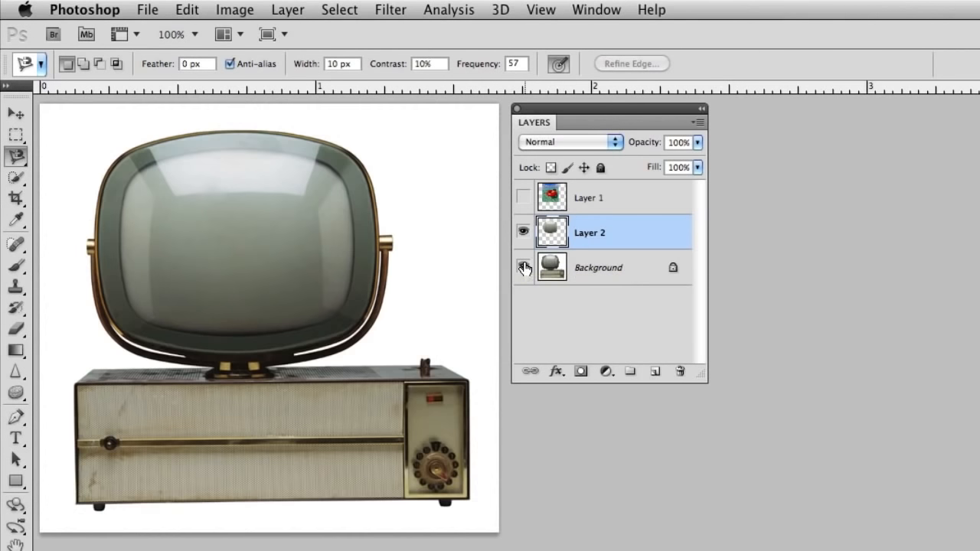
- Show the beach photo on Layer 1 and clip it to the TV glass on Layer 2
{"action": "left_click", "coordinate": [581, 198]}
{"action": "left_click", "coordinate": [523, 197]}
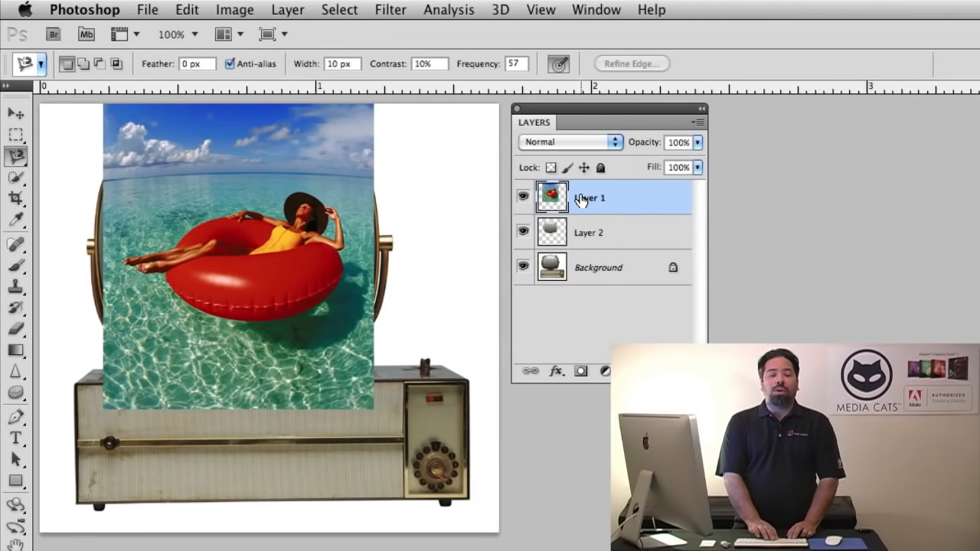
{"action": "key", "text": "super+alt+g"}
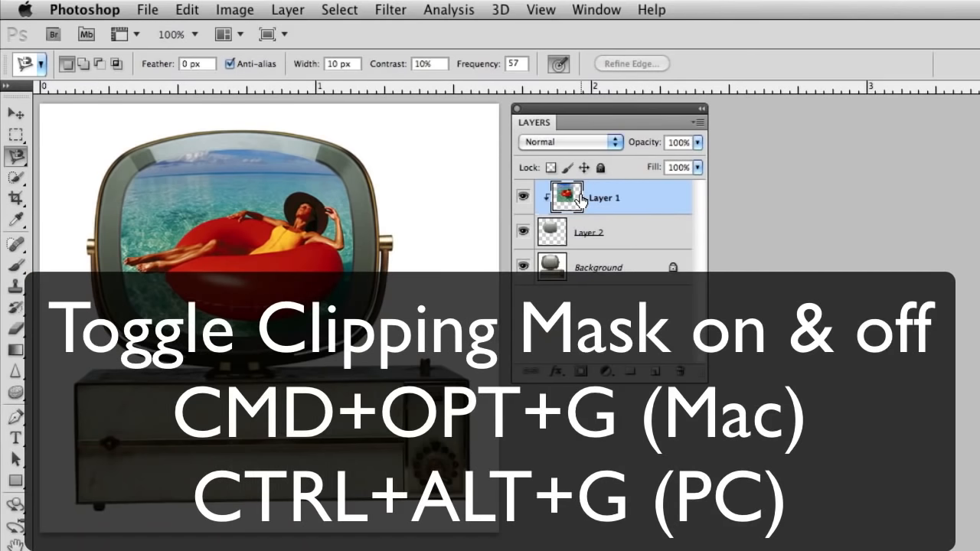
- Release and recreate the clipping mask between Layer 1 and Layer 2 twice
{"action": "key", "text": "super+alt+g"}
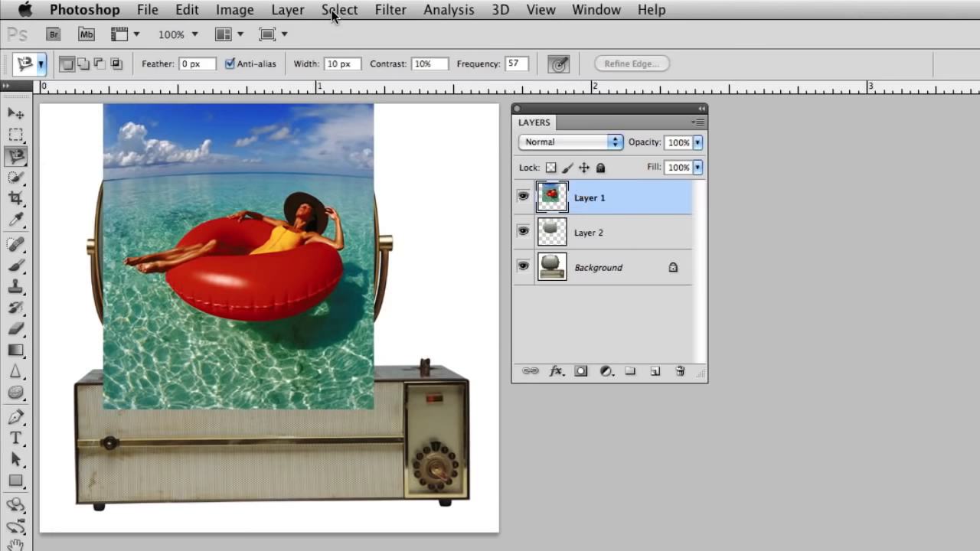
{"action": "left_click", "coordinate": [288, 10]}
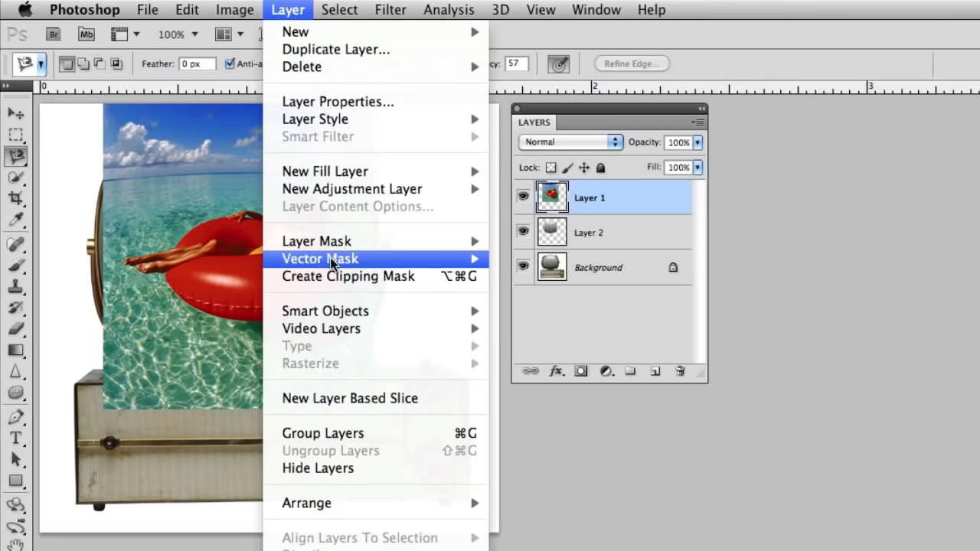
{"action": "left_click", "coordinate": [334, 277]}
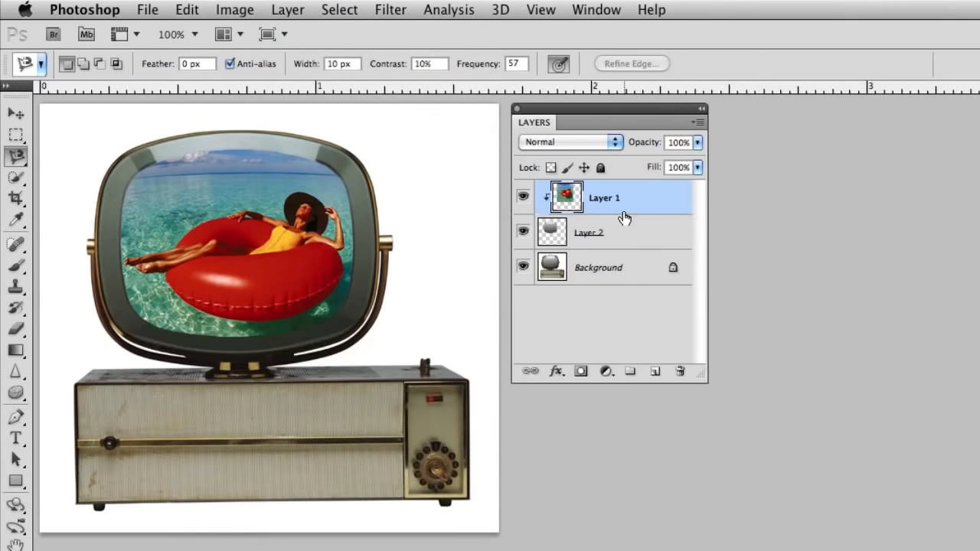
{"action": "left_click", "coordinate": [635, 212], "text": "alt"}
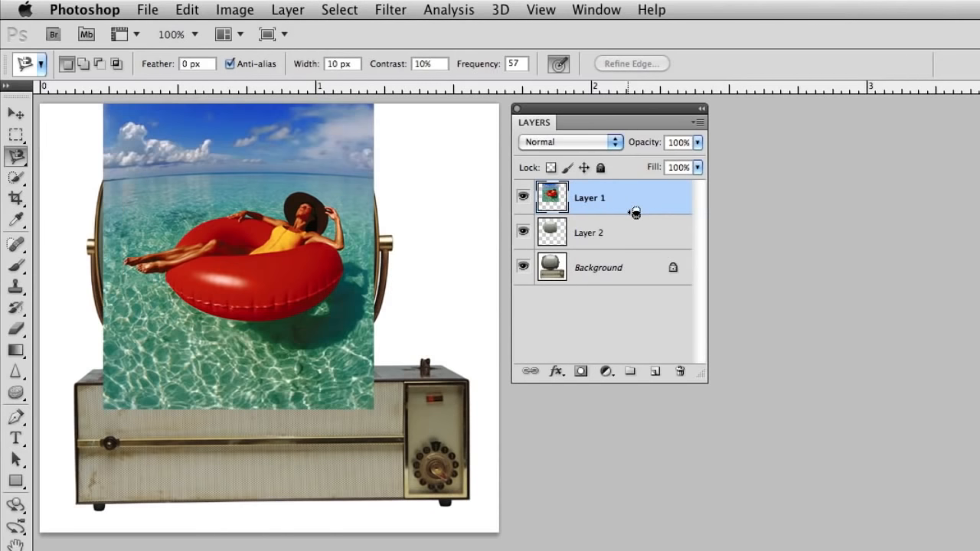
{"action": "left_click", "coordinate": [635, 212], "text": "alt"}
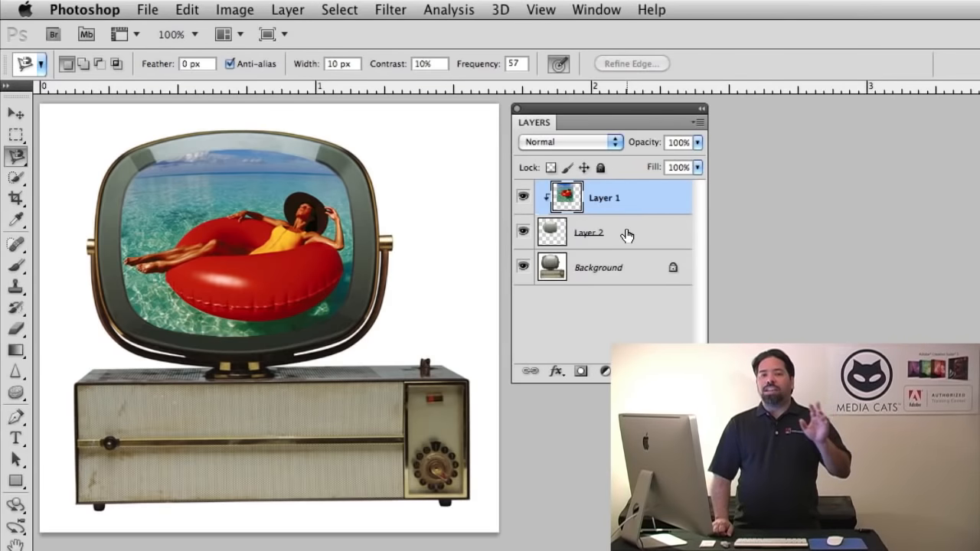
- Duplicate the TV glass layer and overlay Layer 2 above the beach photo at reduced opacity
{"action": "left_click", "coordinate": [624, 234]}
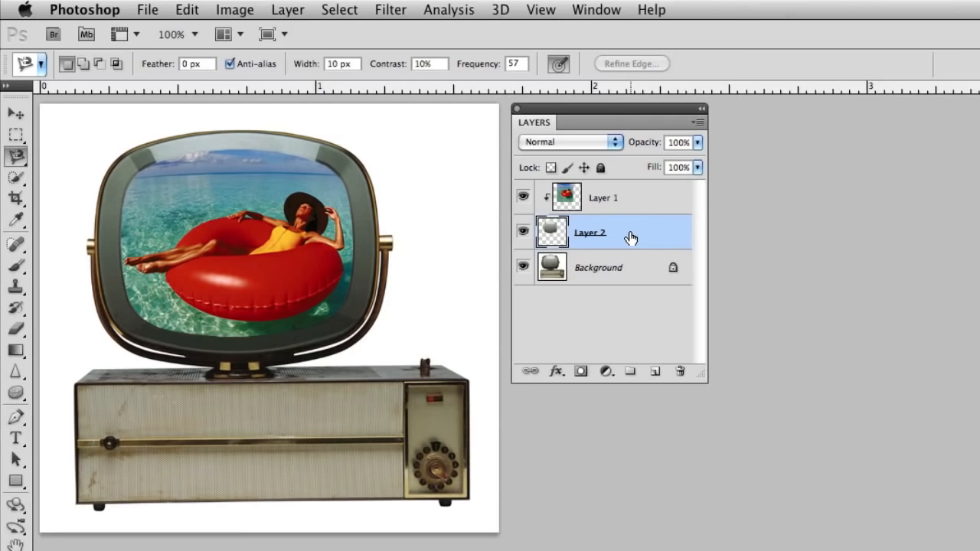
{"action": "key", "text": "super+j"}
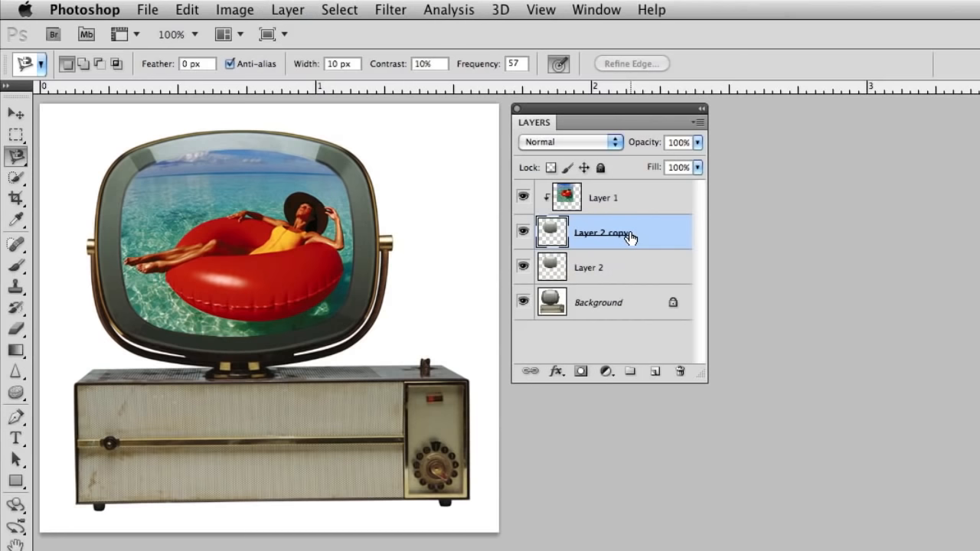
{"action": "left_click_drag", "start_coordinate": [629, 233], "coordinate": [628, 197]}
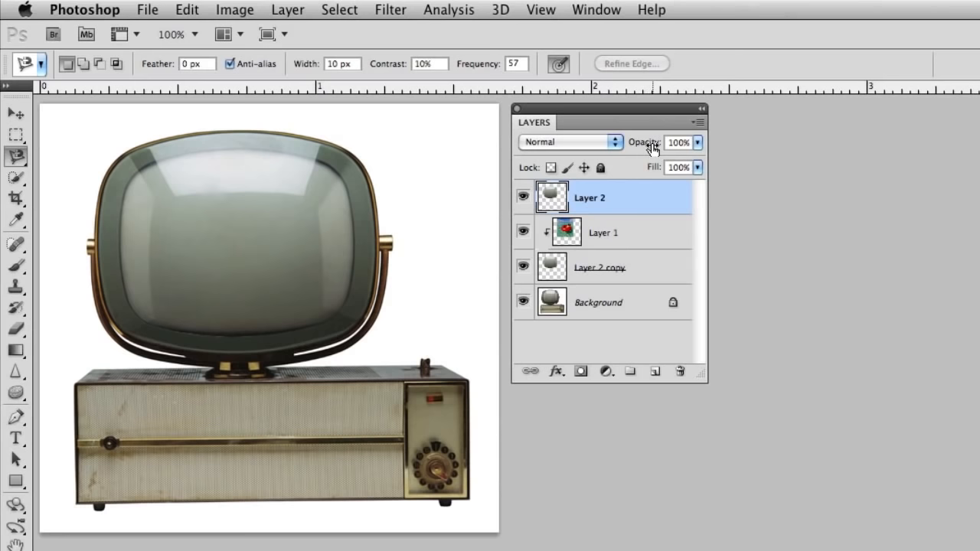
{"action": "left_click_drag", "start_coordinate": [652, 148], "coordinate": [621, 148]}
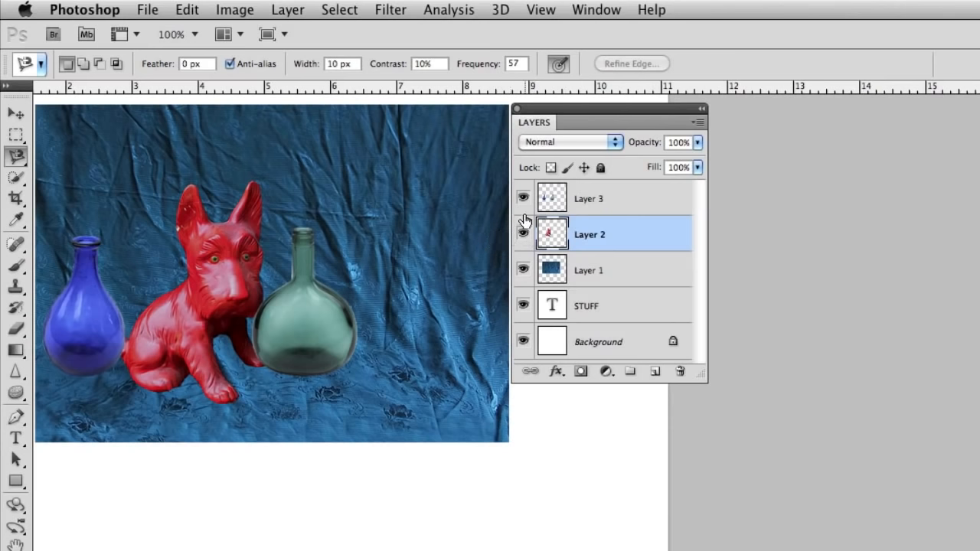
- In the STUFF document, hide Layers 2 and 3 and clip the blue fabric on Layer 1 to the STUFF text
{"action": "left_click_drag", "start_coordinate": [524, 199], "coordinate": [521, 272]}
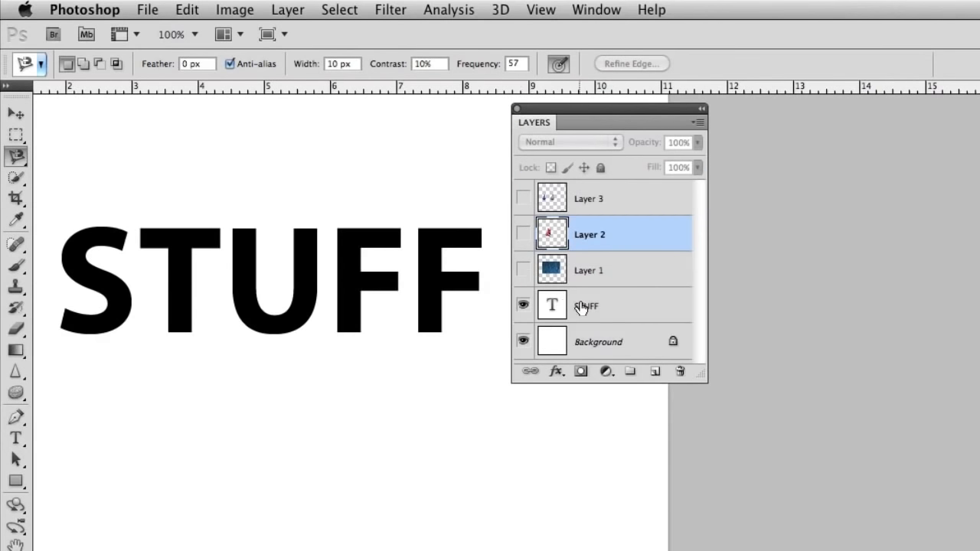
{"action": "left_click", "coordinate": [523, 272]}
{"action": "left_click", "coordinate": [596, 275]}
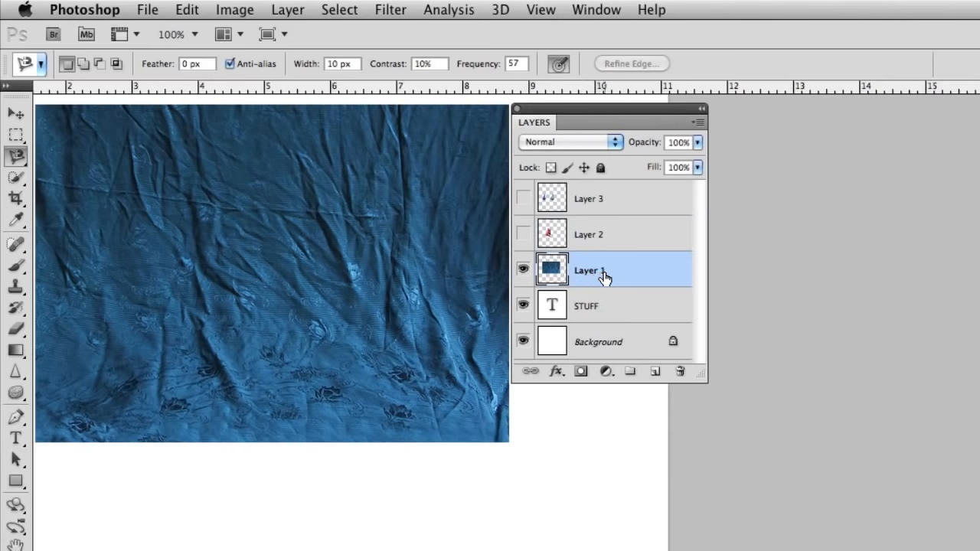
{"action": "left_click", "coordinate": [289, 9]}
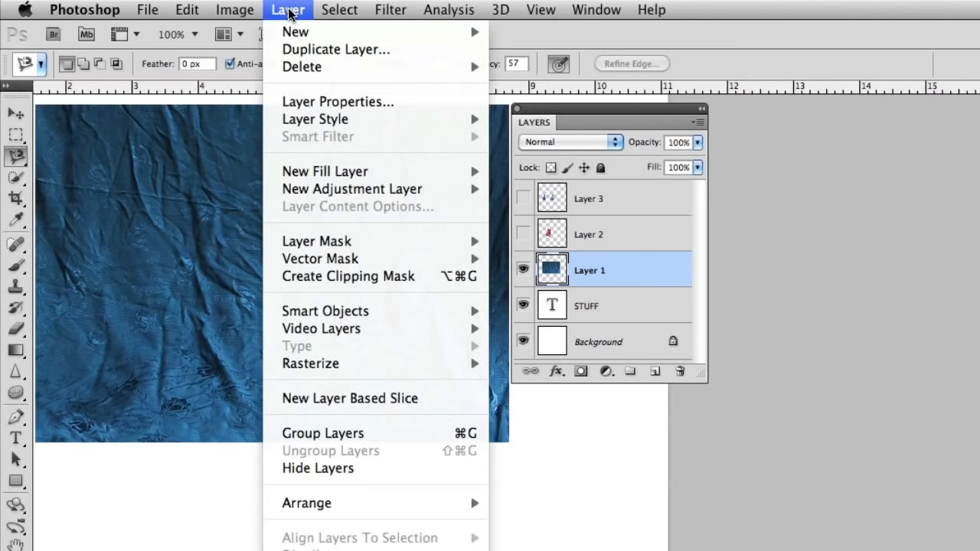
{"action": "left_click", "coordinate": [316, 275]}
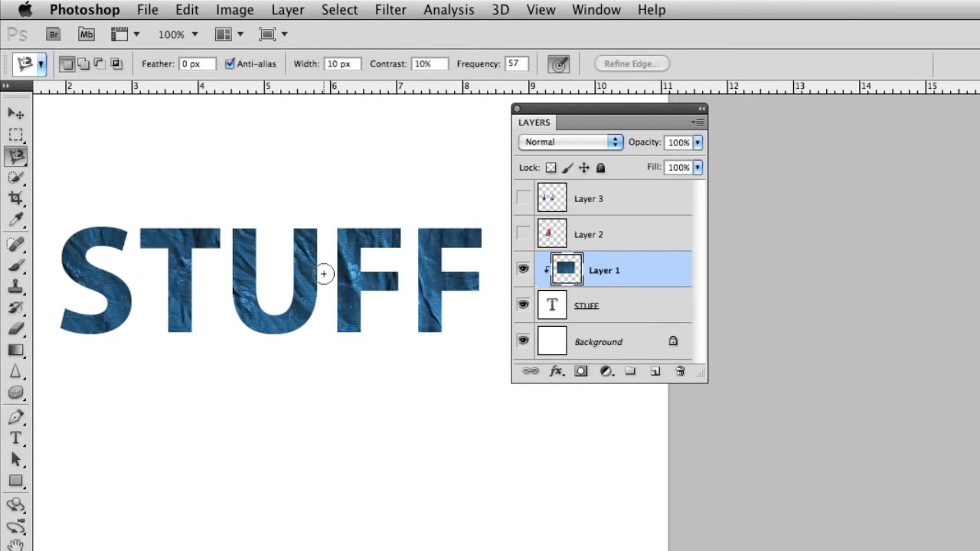
- Show the dog on Layer 2 and the bottles on Layer 3, and clip both layers to the STUFF text
{"action": "left_click", "coordinate": [522, 235]}
{"action": "left_click", "coordinate": [522, 199]}
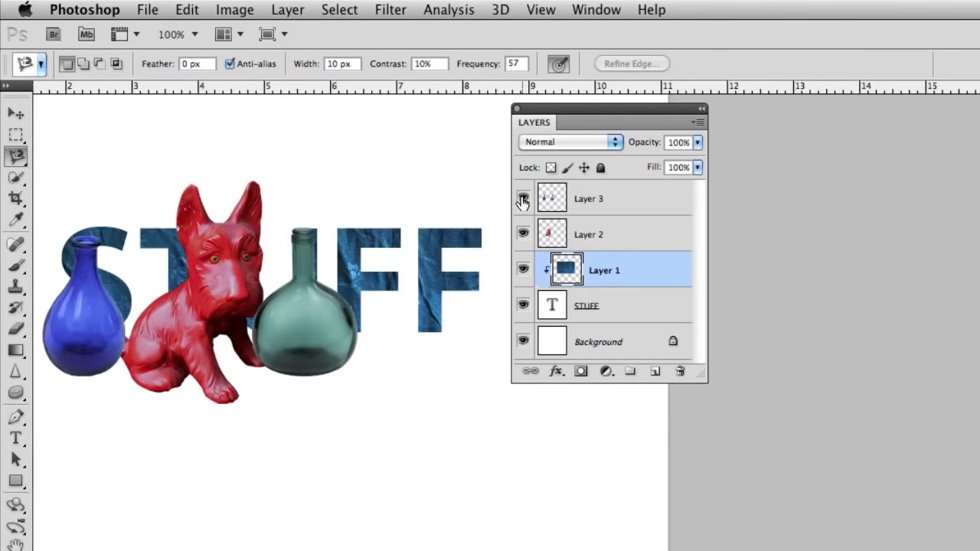
{"action": "left_click", "coordinate": [594, 200]}
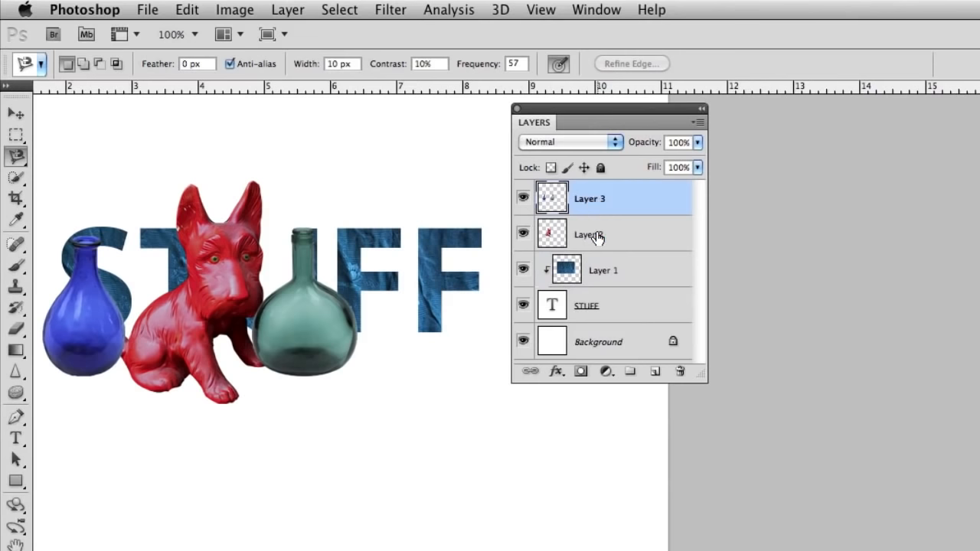
{"action": "left_click", "coordinate": [596, 238], "text": "shift"}
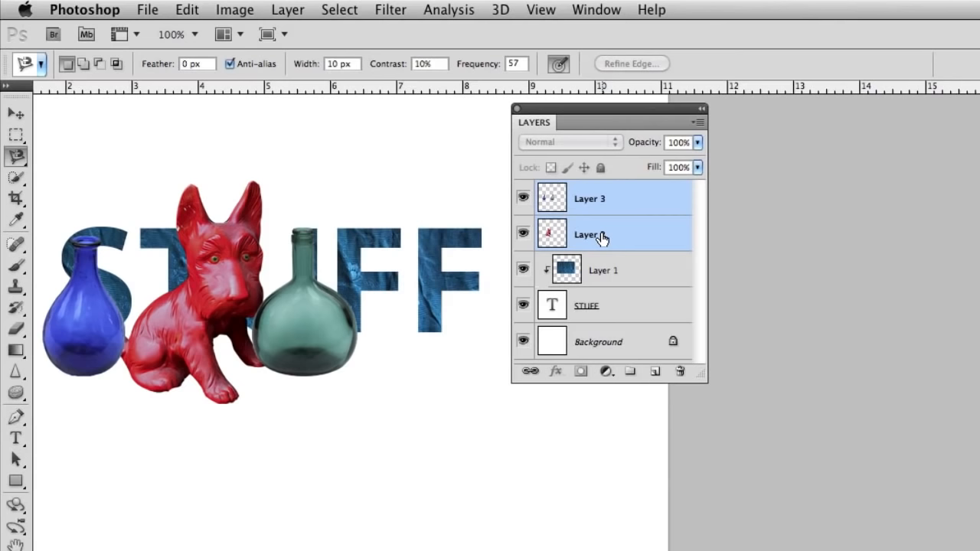
{"action": "key", "text": "super+alt+g"}
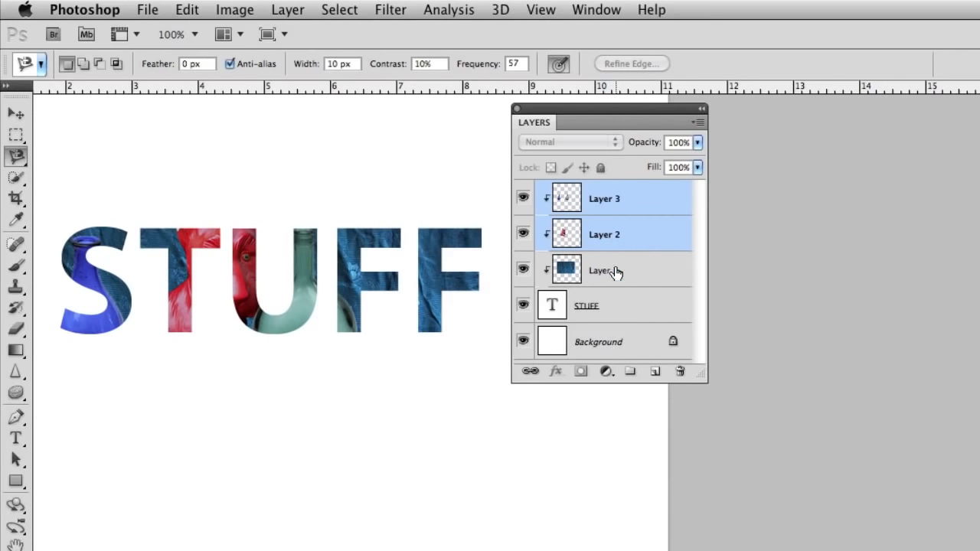
- Move the red dog on Layer 2 over the last F and shift the bottles on Layer 3 slightly down within the letters
{"action": "key", "text": "v"}
{"action": "left_click", "coordinate": [601, 234]}
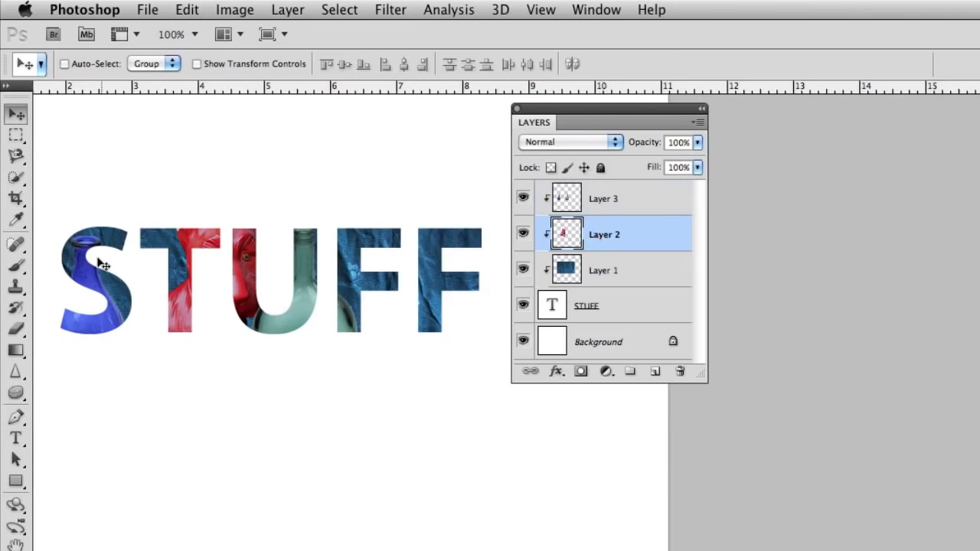
{"action": "left_click_drag", "start_coordinate": [222, 301], "coordinate": [408, 329]}
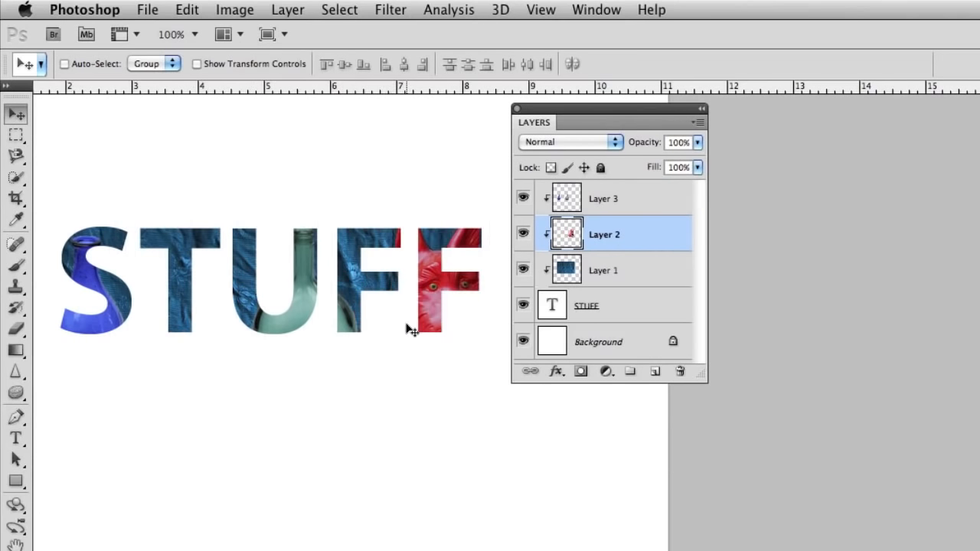
{"action": "left_click", "coordinate": [565, 200]}
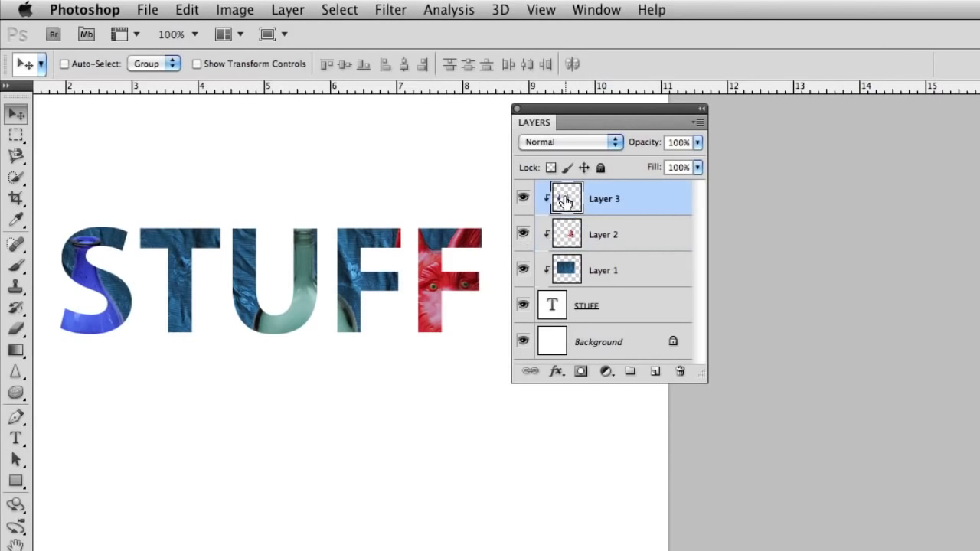
{"action": "mouse_move", "coordinate": [303, 314]}
{"action": "left_mouse_down"}
{"action": "mouse_move", "coordinate": [310, 309]}
{"action": "mouse_move", "coordinate": [313, 325]}
{"action": "left_mouse_up"}
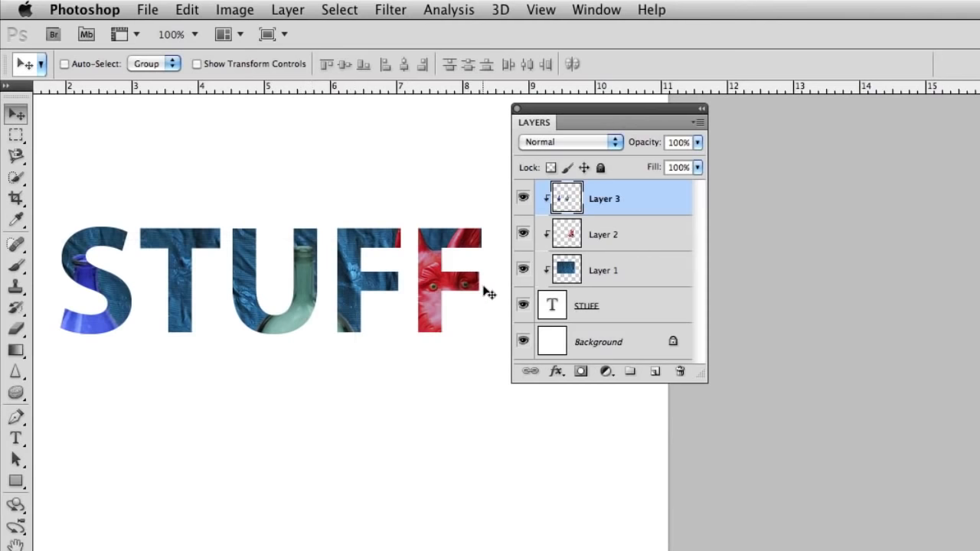